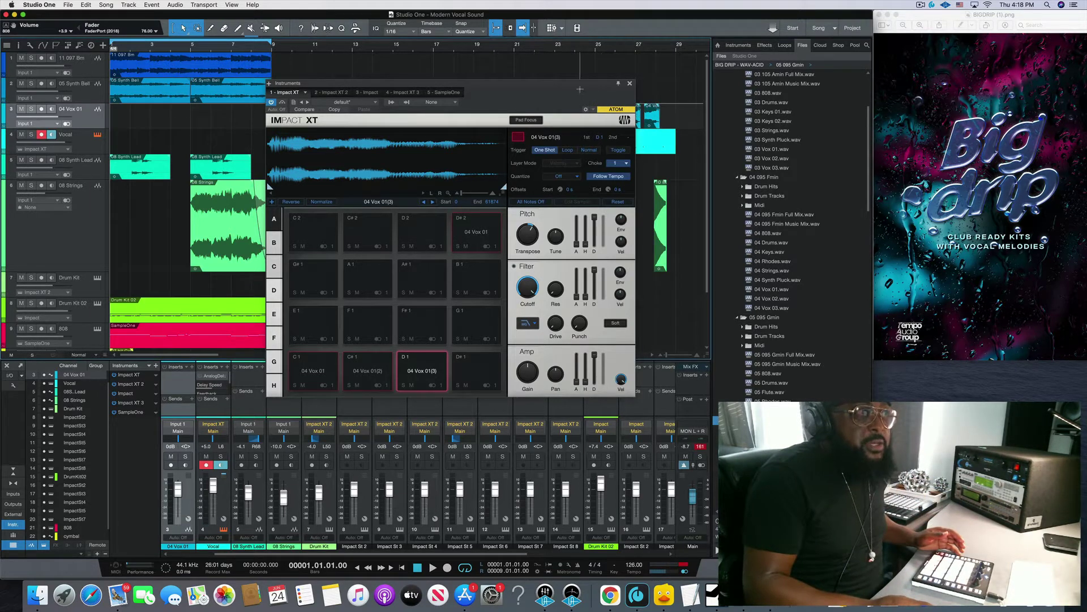
Step: Move the Impact XT window aside so the start of the arrangement is uncovered
left_click_drag(580, 86, 497, 81)
left_click_drag(687, 78, 606, 130)
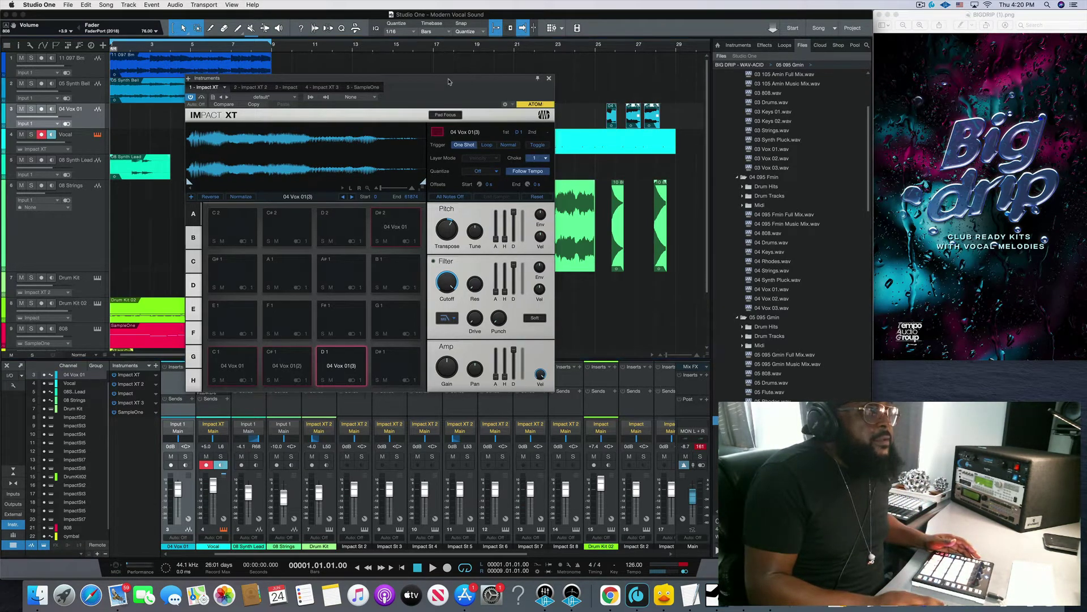
left_click_drag(443, 84, 601, 53)
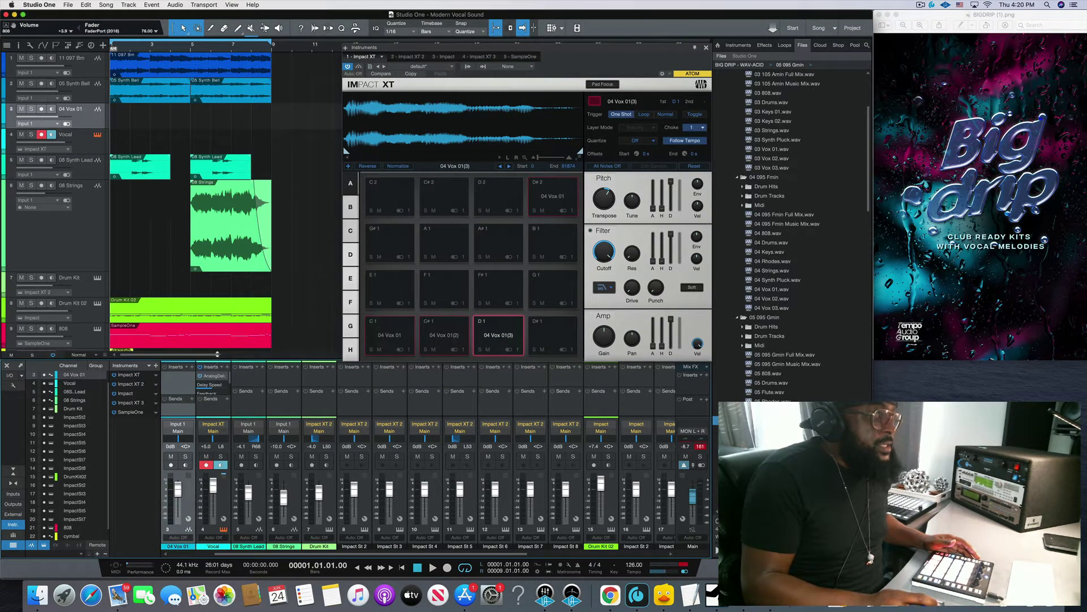
Step: Enlarge the mixer console to show the Vocal channel's inserts and inspect its Pro EQ curve, closing the plug-in when done
left_click_drag(219, 358, 220, 332)
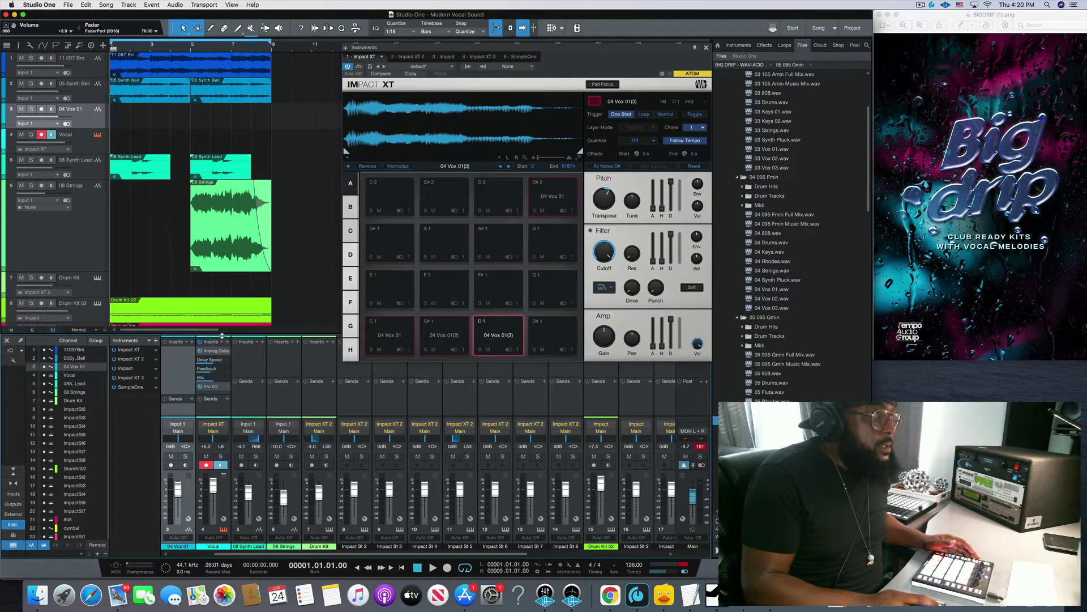
left_click(209, 388)
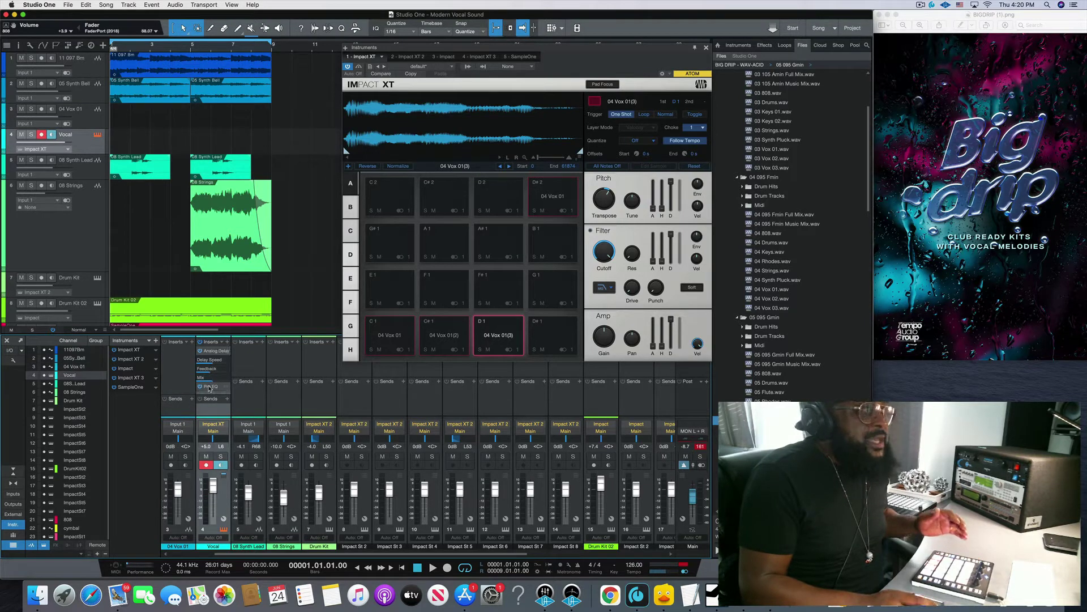
left_click(209, 388)
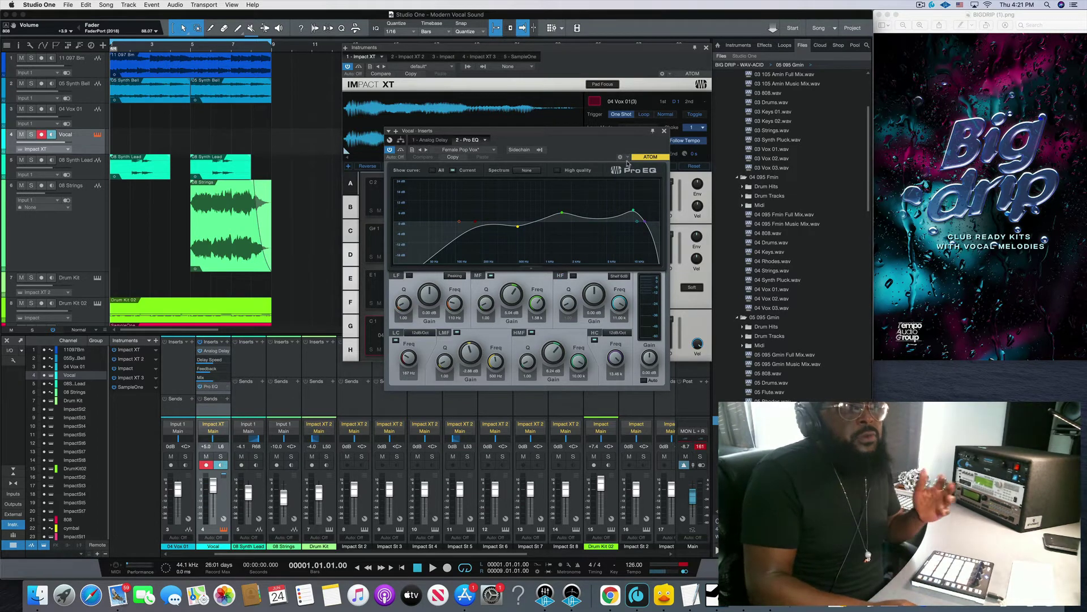
left_click(665, 131)
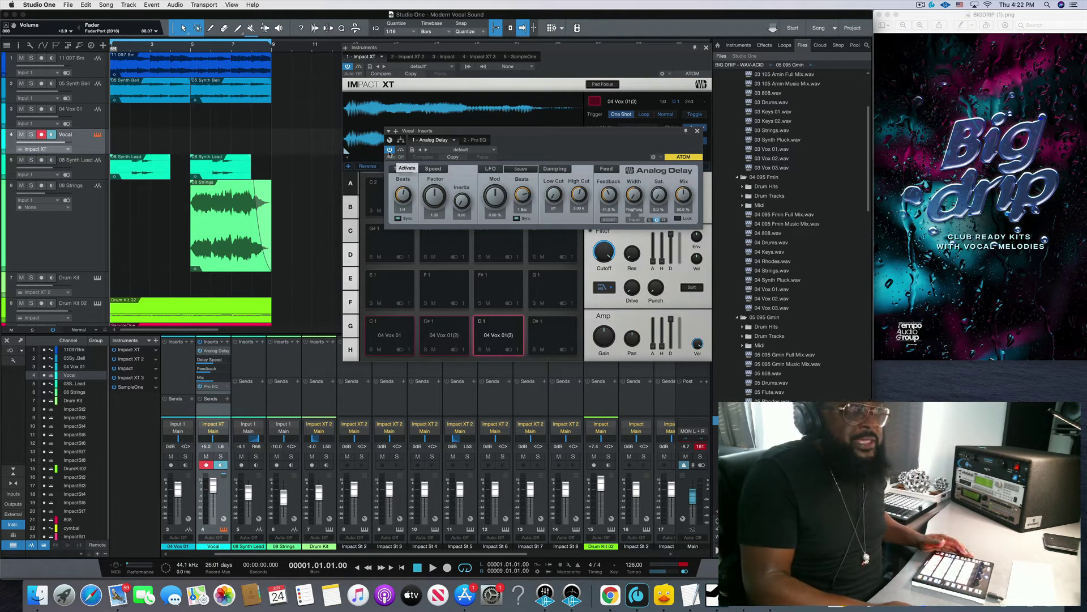
Step: Bypass and re-enable the Analog Delay on the Vocal channel to compare the sound, and close the plug-in
left_click(390, 150)
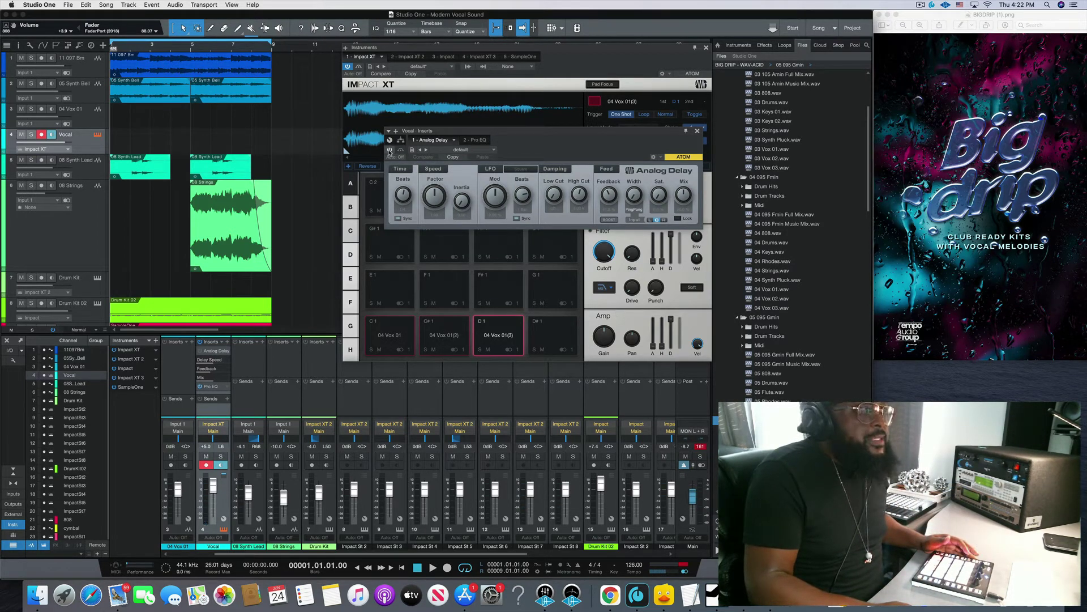
left_click(389, 150)
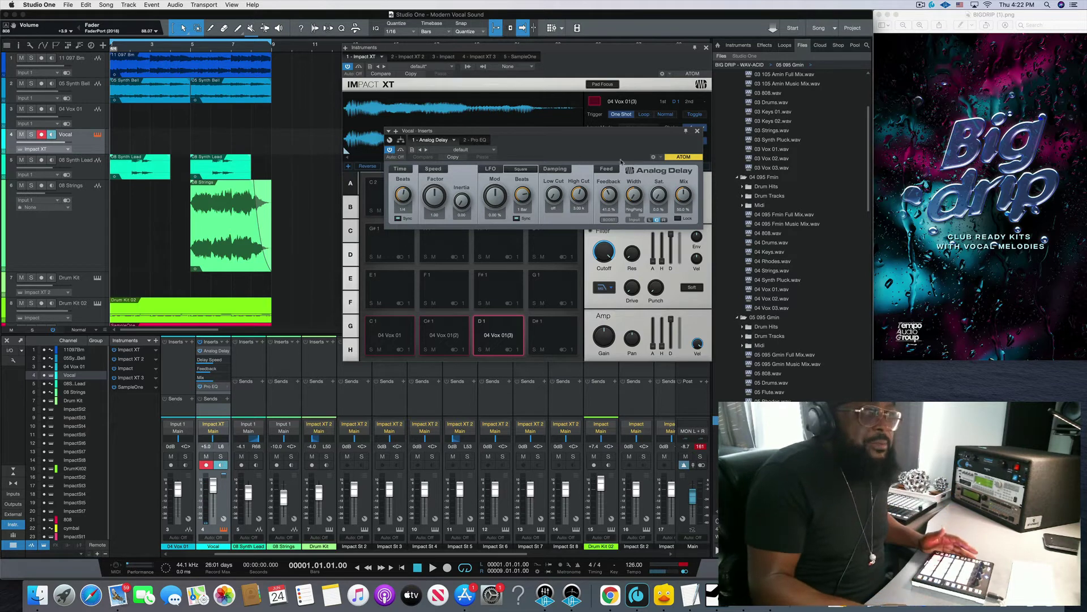
left_click(698, 131)
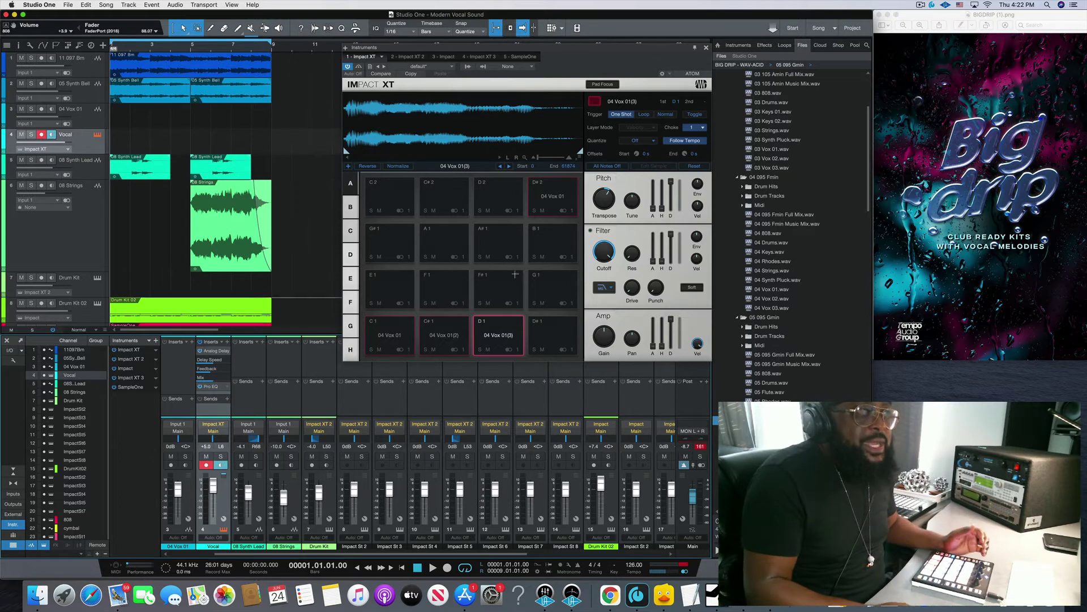
Step: Audition the 04 Vox 01 and 04 Vox 01(2) pads in Impact XT while checking their transpose and filter cutoff settings
left_click(392, 347)
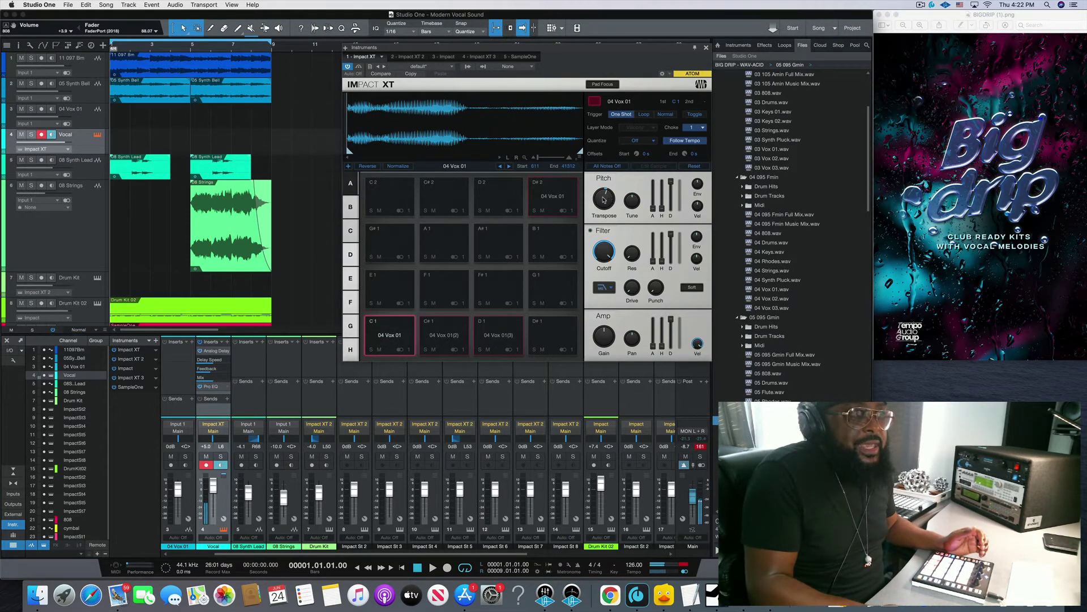
mouse_move(605, 190)
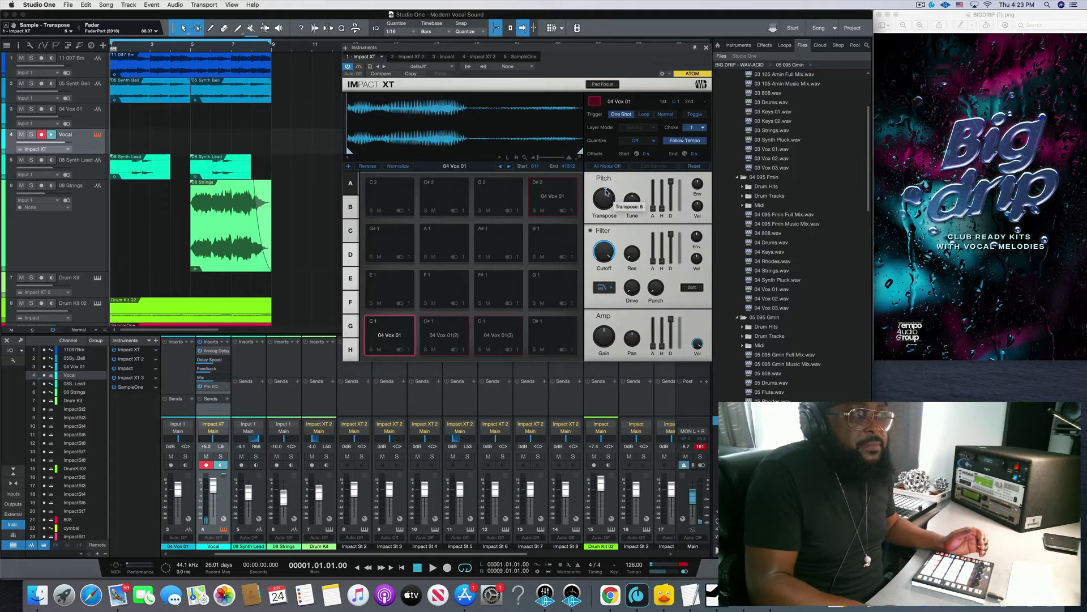
left_click(453, 338)
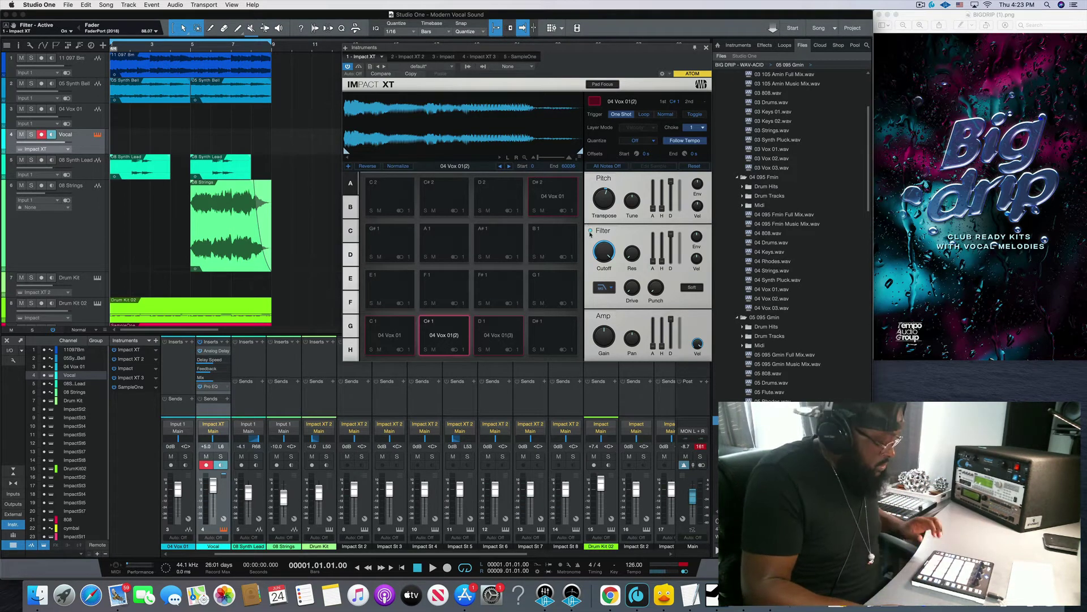
left_click_drag(601, 248, 600, 251)
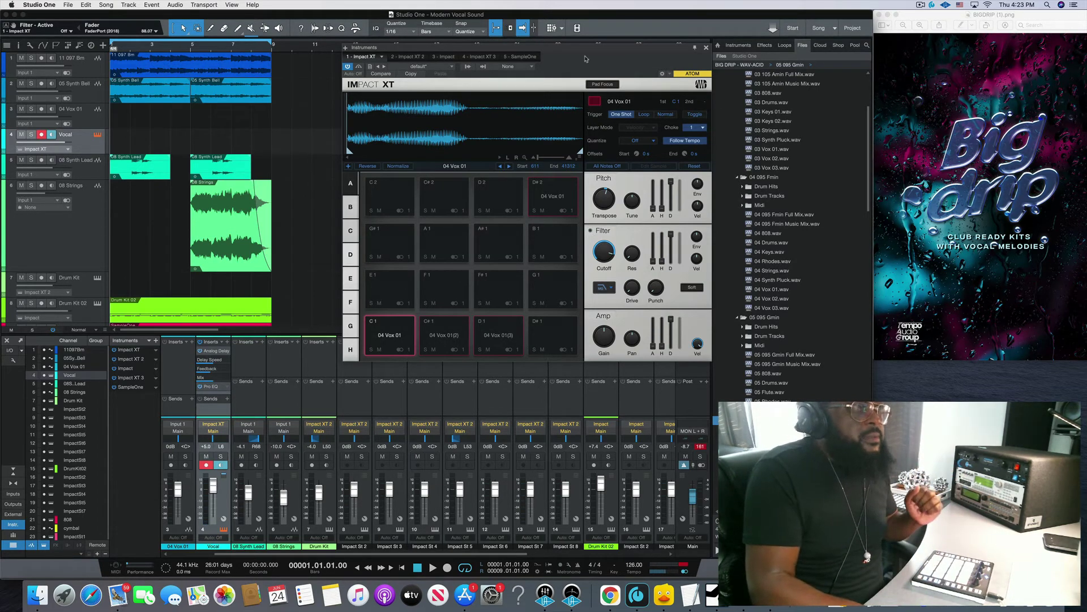
Step: Close the Impact XT window and play the whole arrangement
left_click(706, 48)
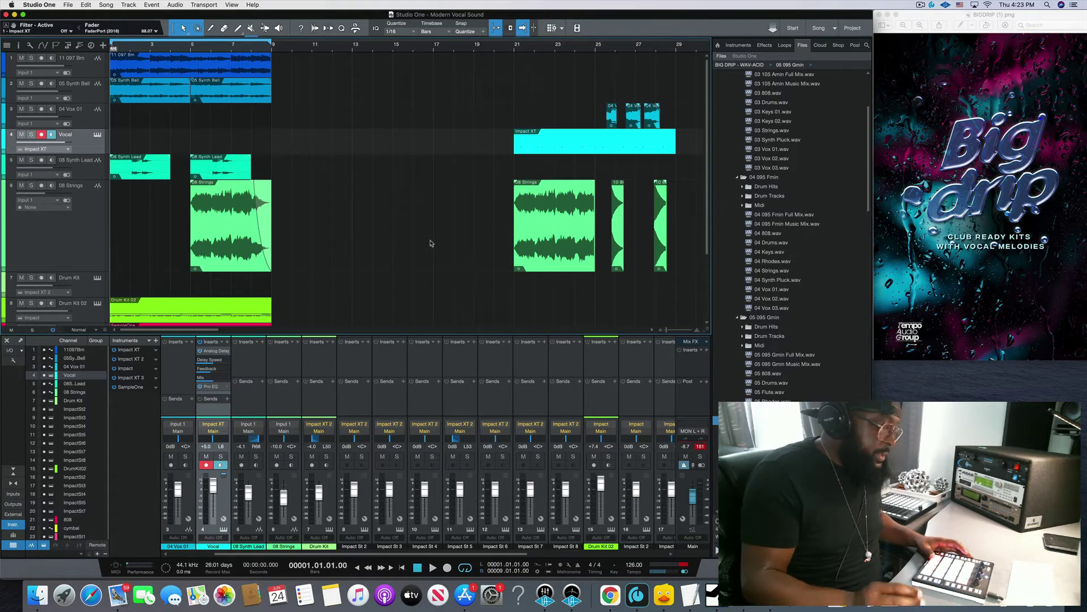
key("space")
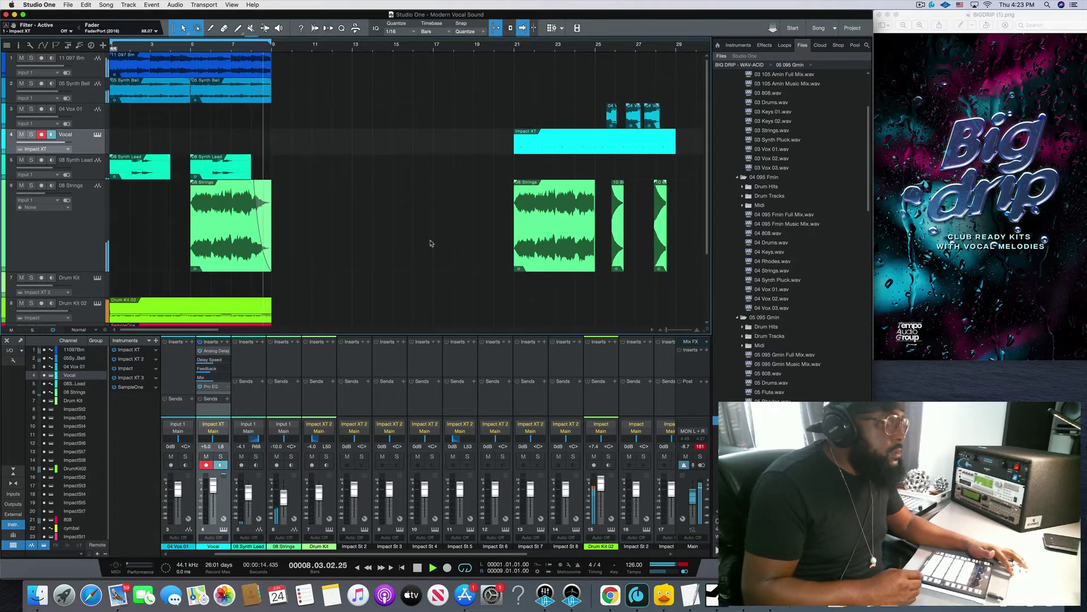
key("space")
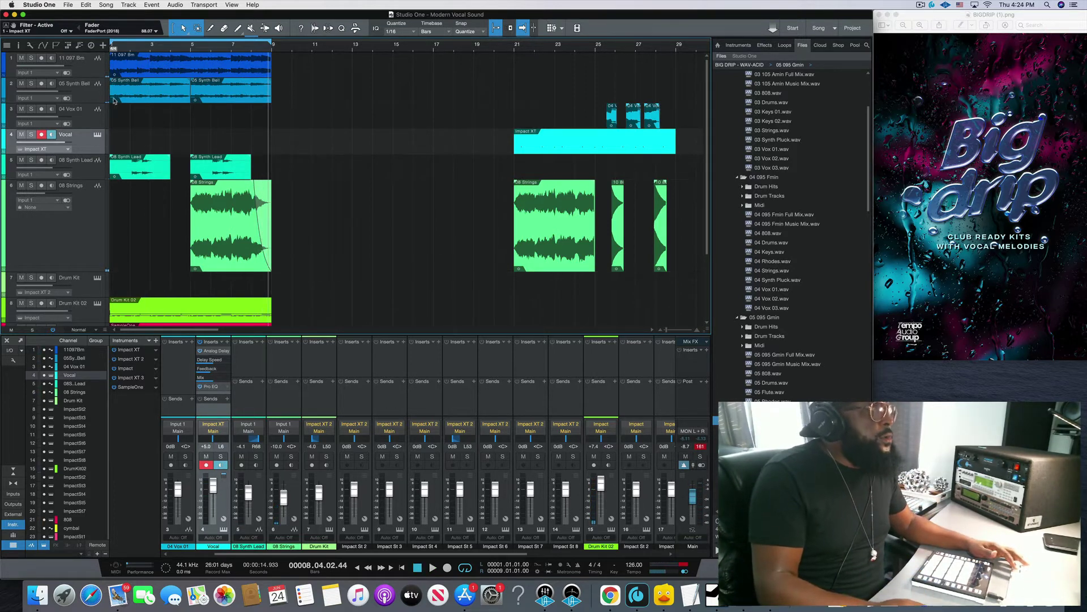
Step: Solo the 11 097 Bm track and play it from the beginning of the song
left_click(31, 59)
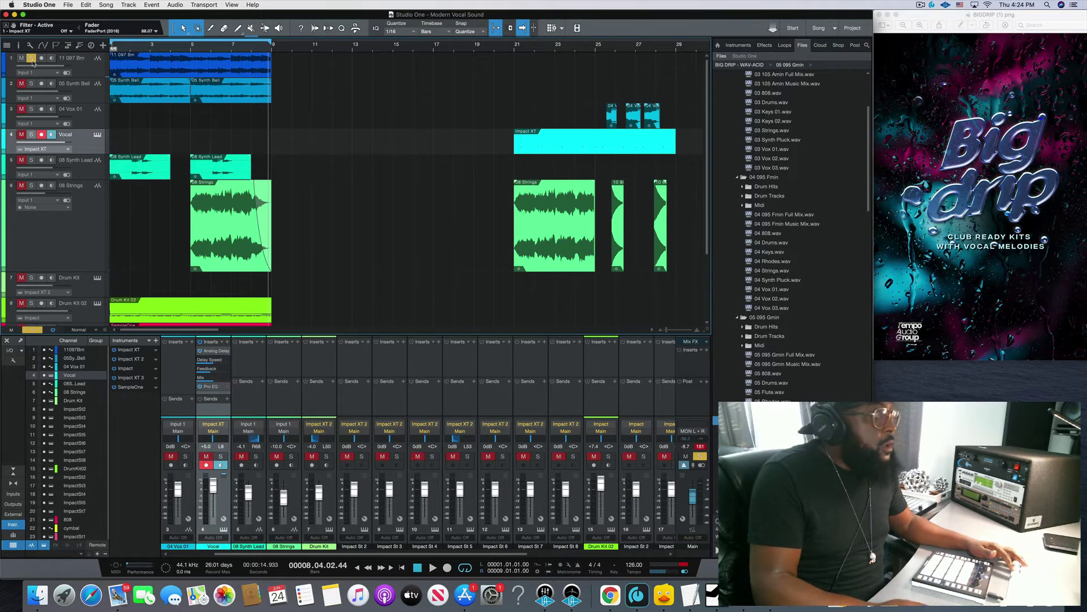
key("Home")
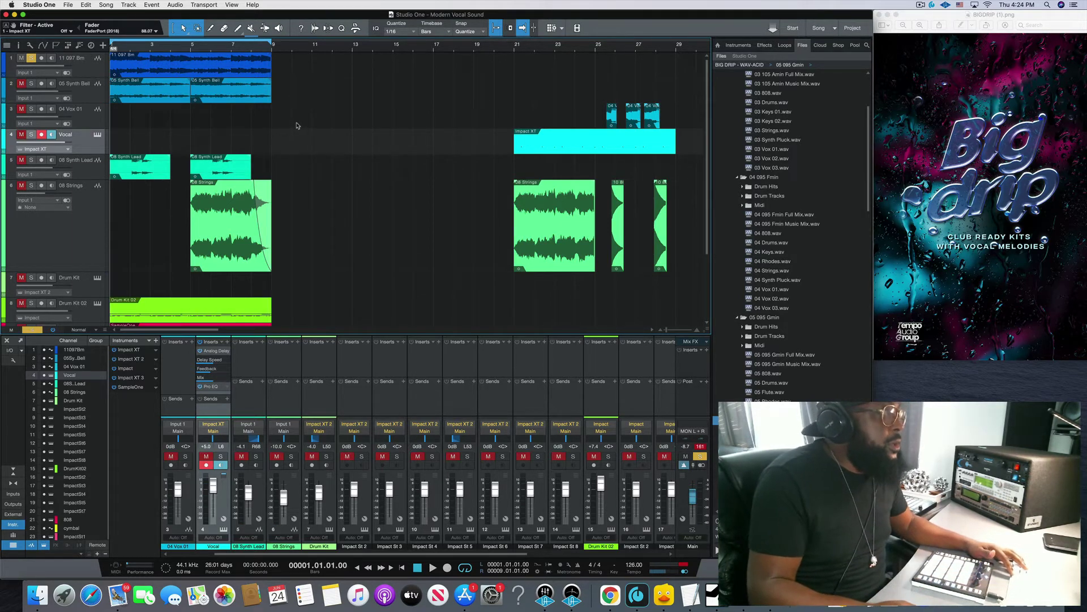
key("space")
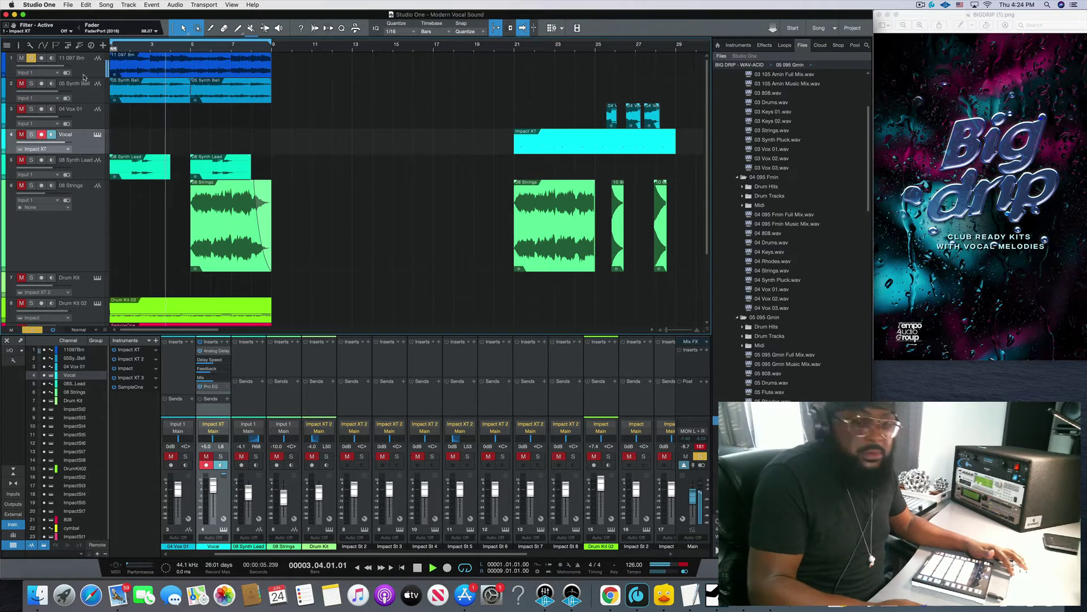
key("space")
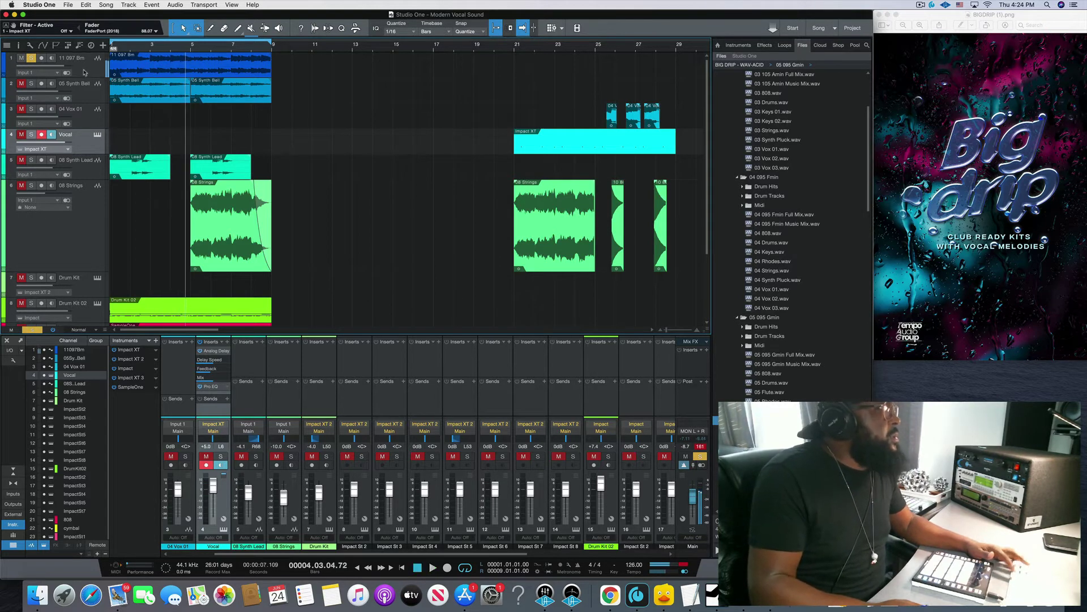
Step: Switch the solo from the 11 097 Bm track to the Synth Bell track, play it from the start, and release the solo
left_click(21, 83)
left_click(31, 84)
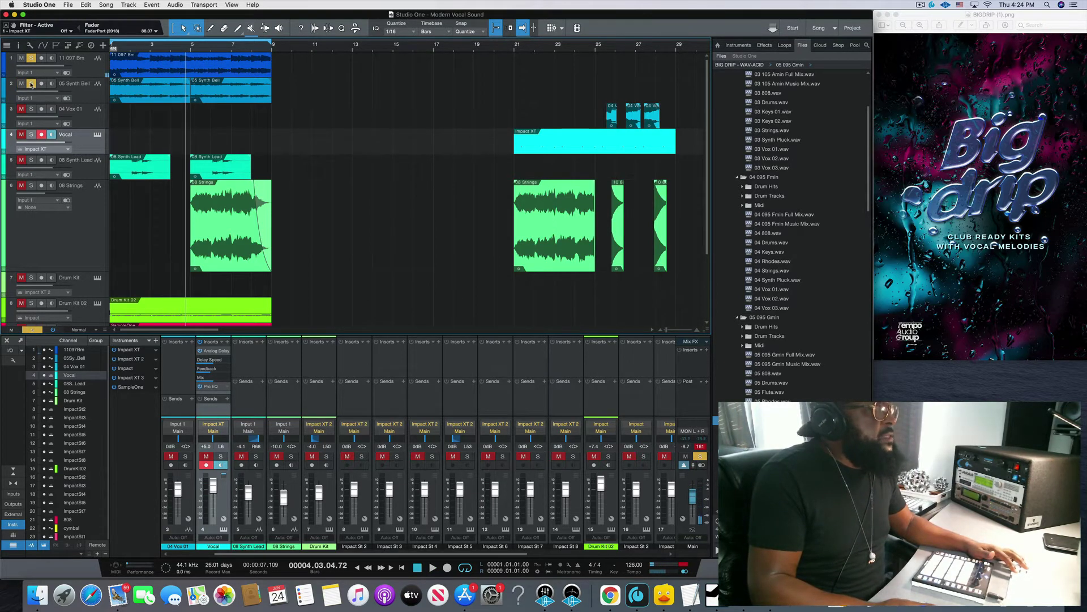
left_click(31, 58)
left_click(21, 57)
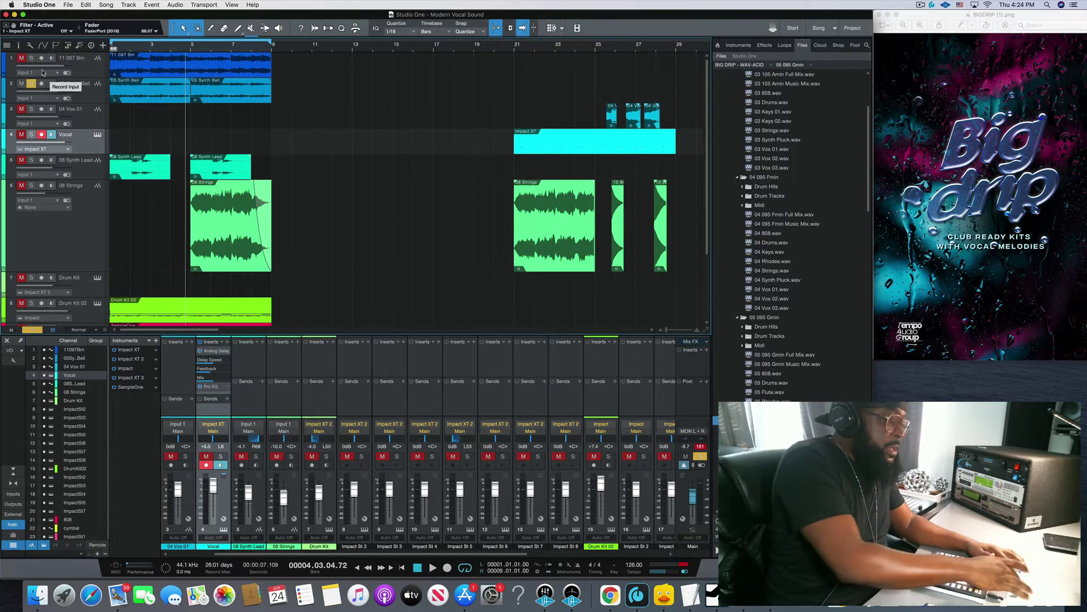
key("Home")
key("space")
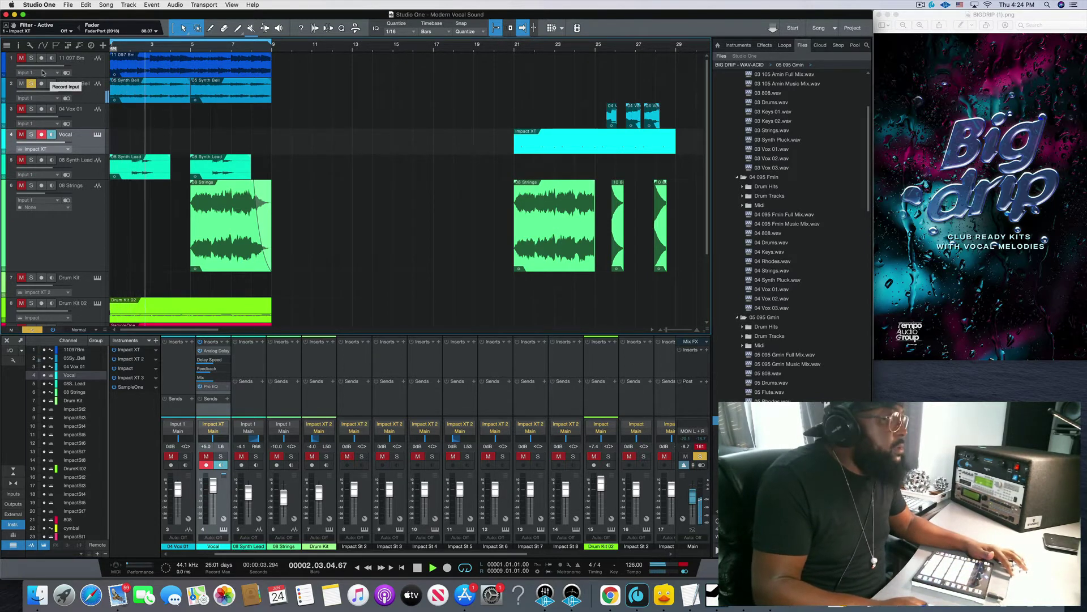
key("space")
left_click(31, 83)
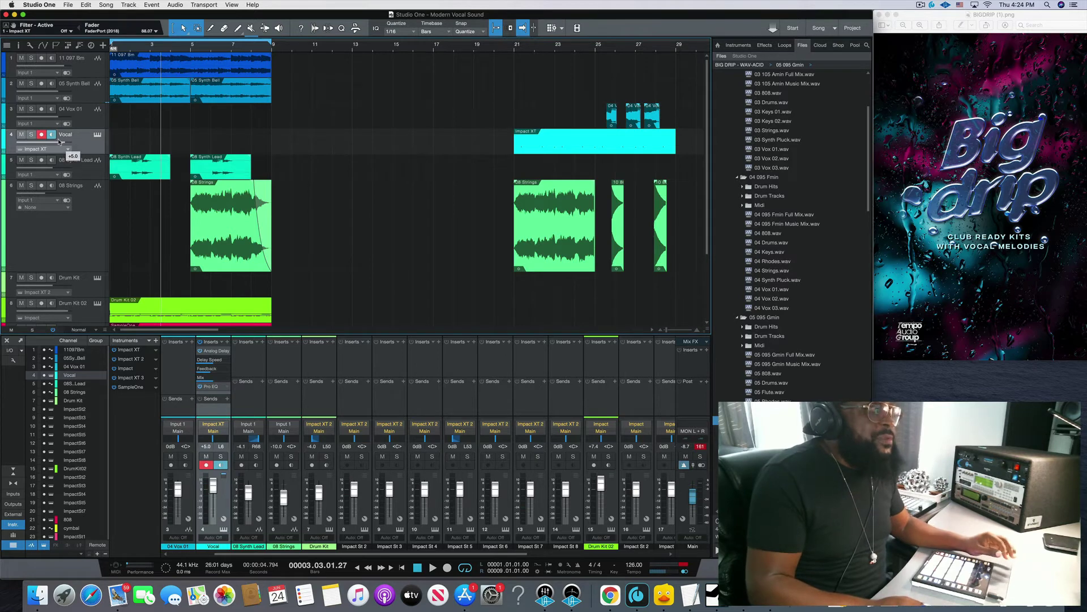
Step: Solo the 08 Synth Lead track, play it from the beginning, and release the solo
left_click(31, 160)
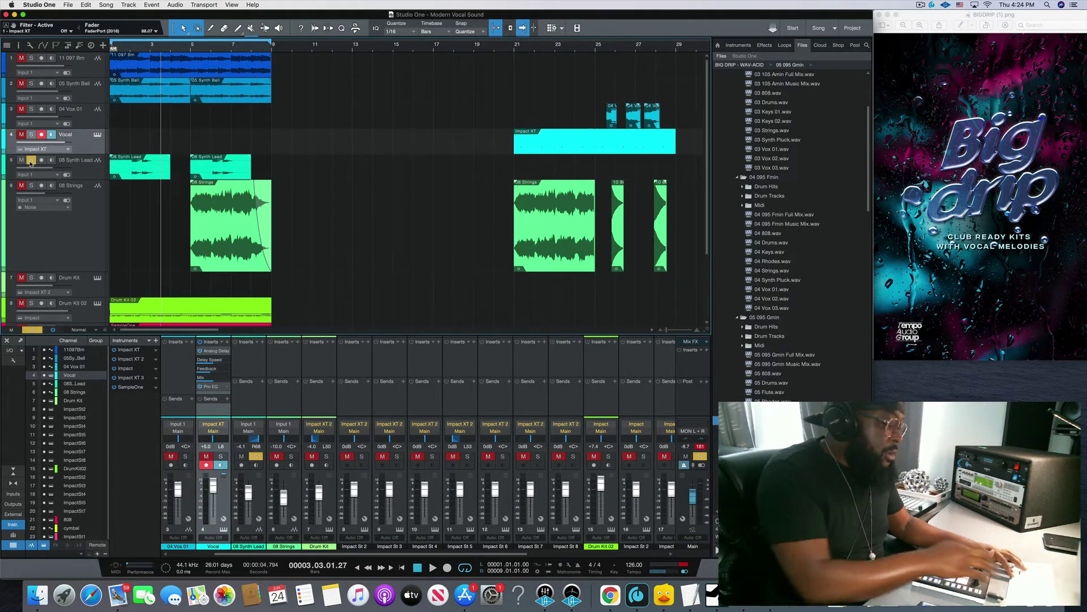
key("Home")
key("space")
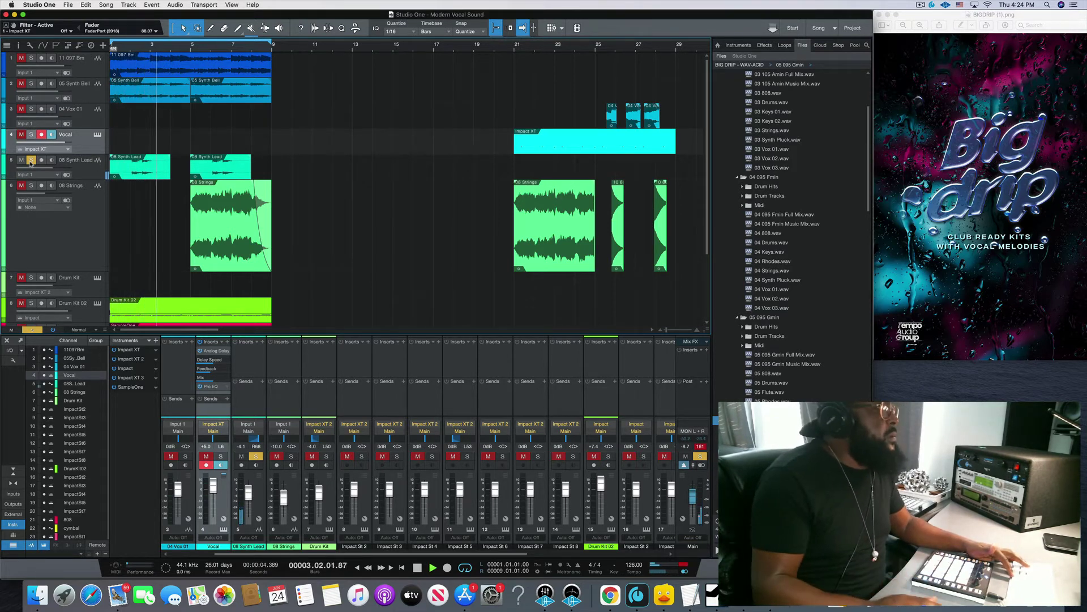
key("space")
left_click(31, 161)
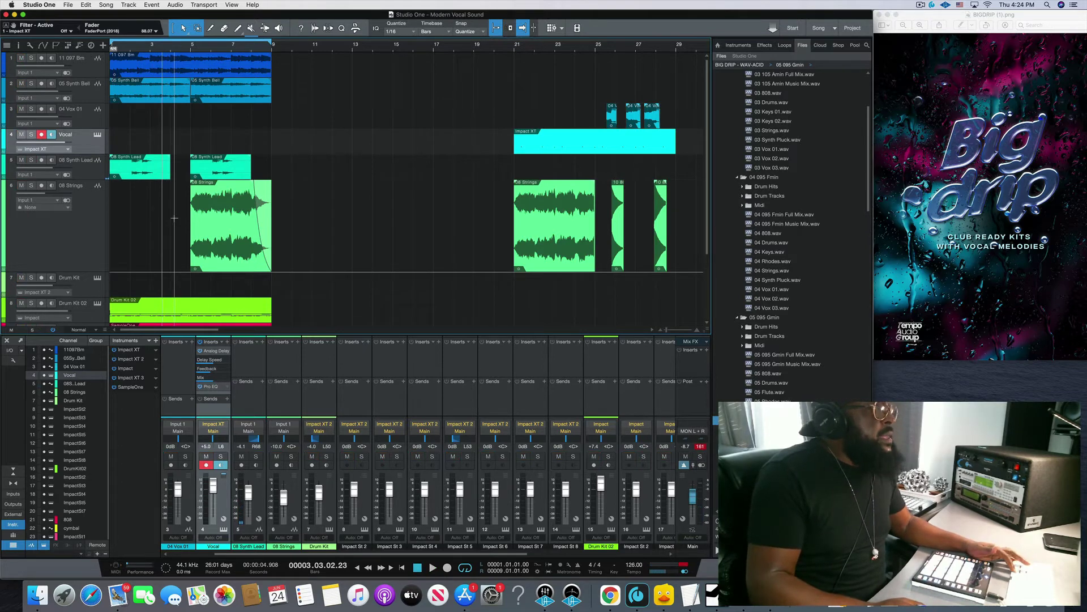
Step: Listen to the 08 Strings track in solo, and release the solo
left_click(32, 186)
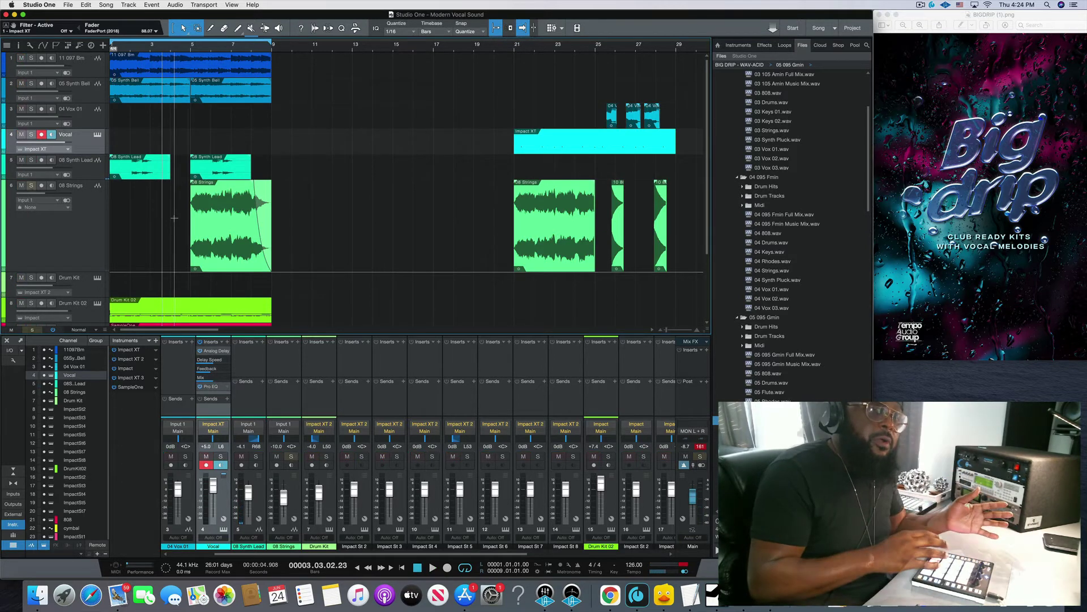
key("space")
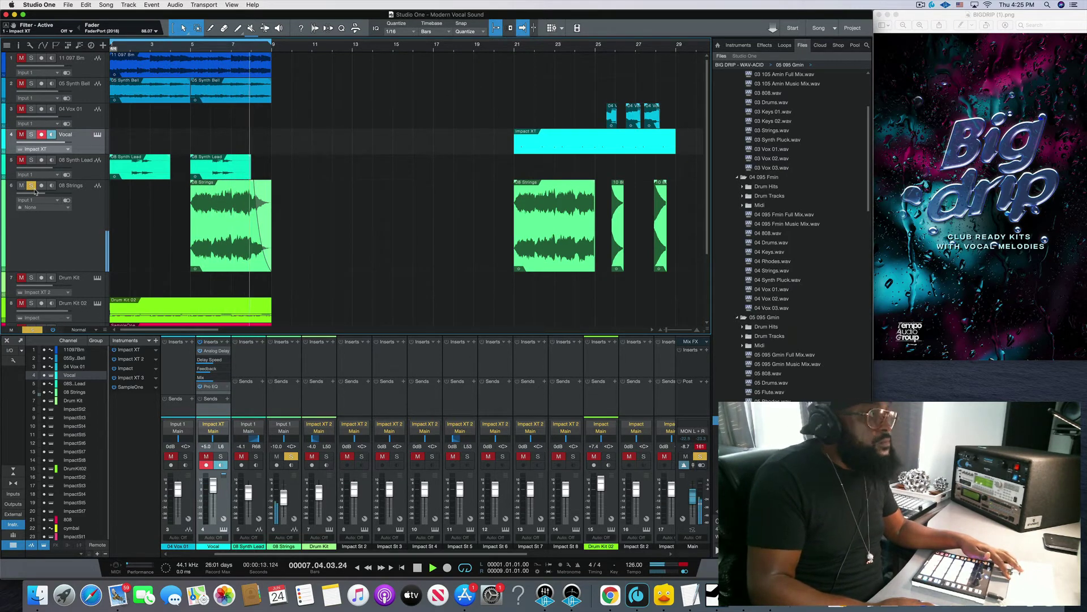
mouse_move(38, 194)
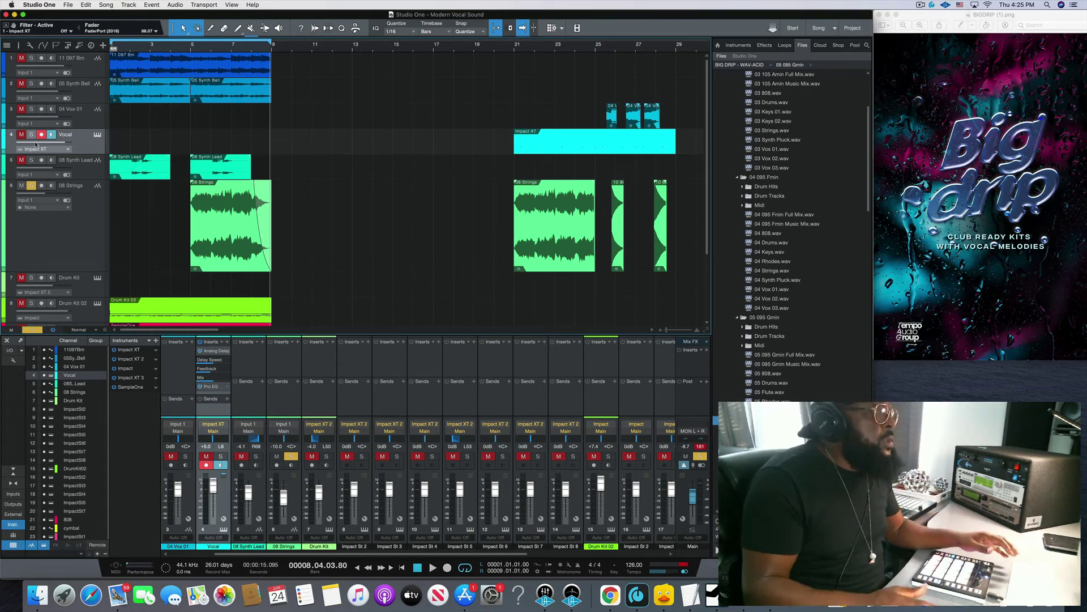
left_click(31, 187)
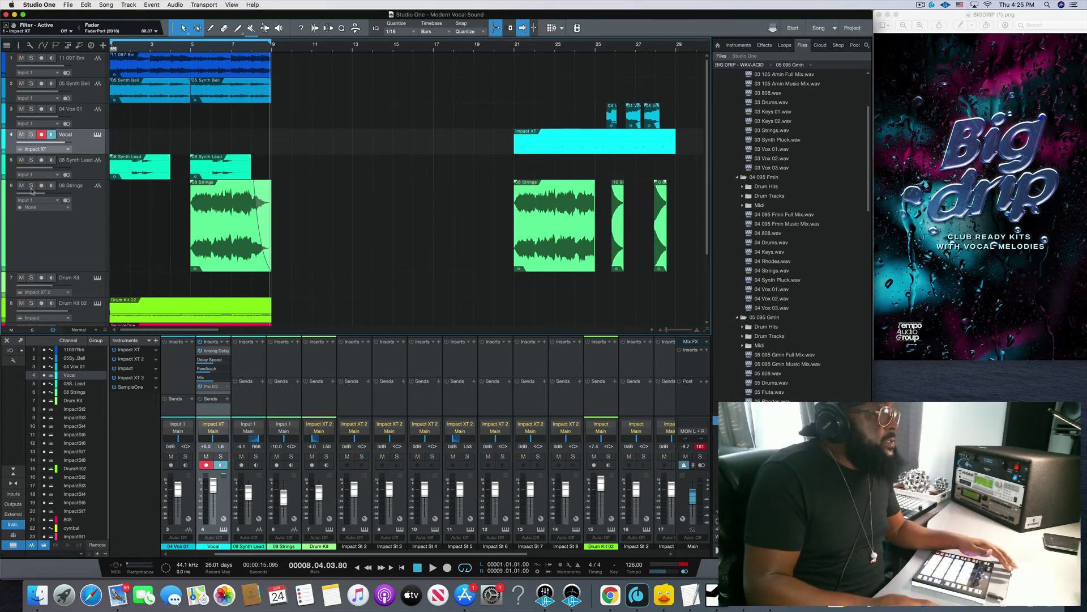
Step: Solo the Drum Kit 02 track, play it from the beginning, and release the solo
left_click(32, 303)
key("Home")
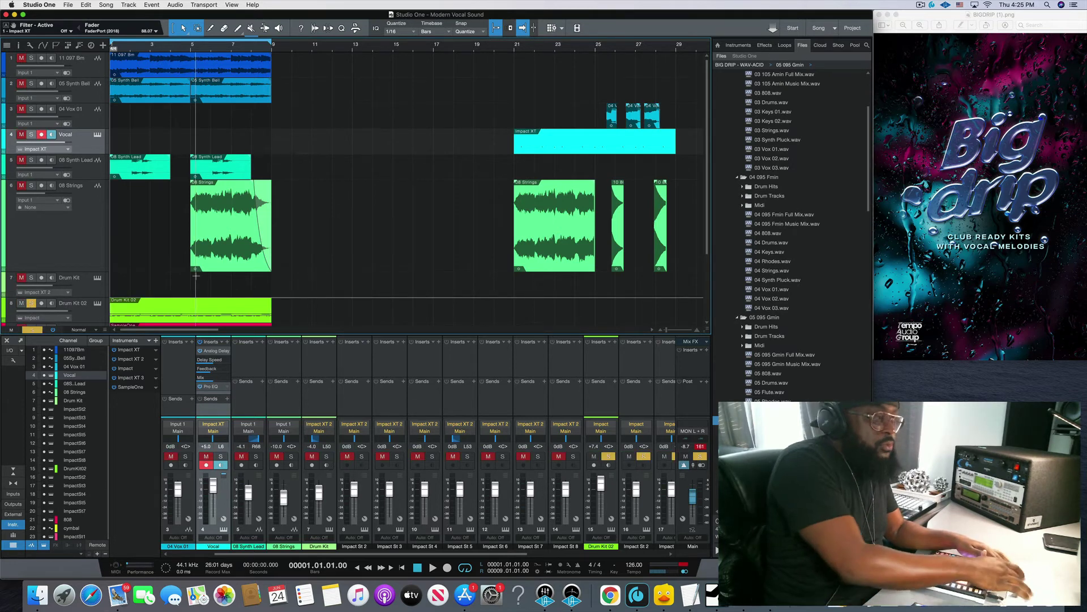
scroll(215, 272, "down", 3)
key("space")
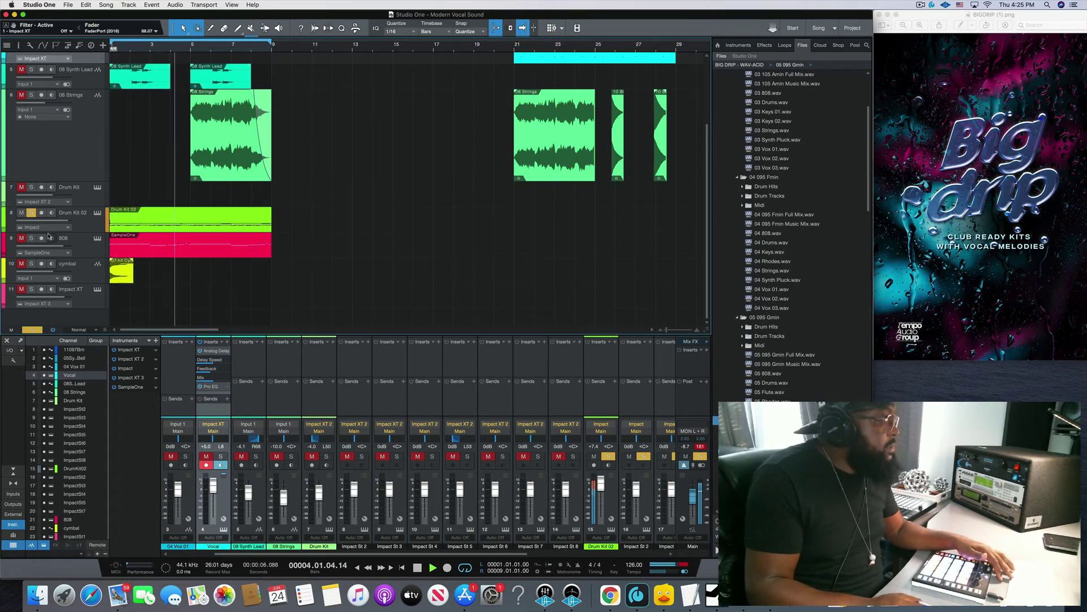
left_click(32, 213)
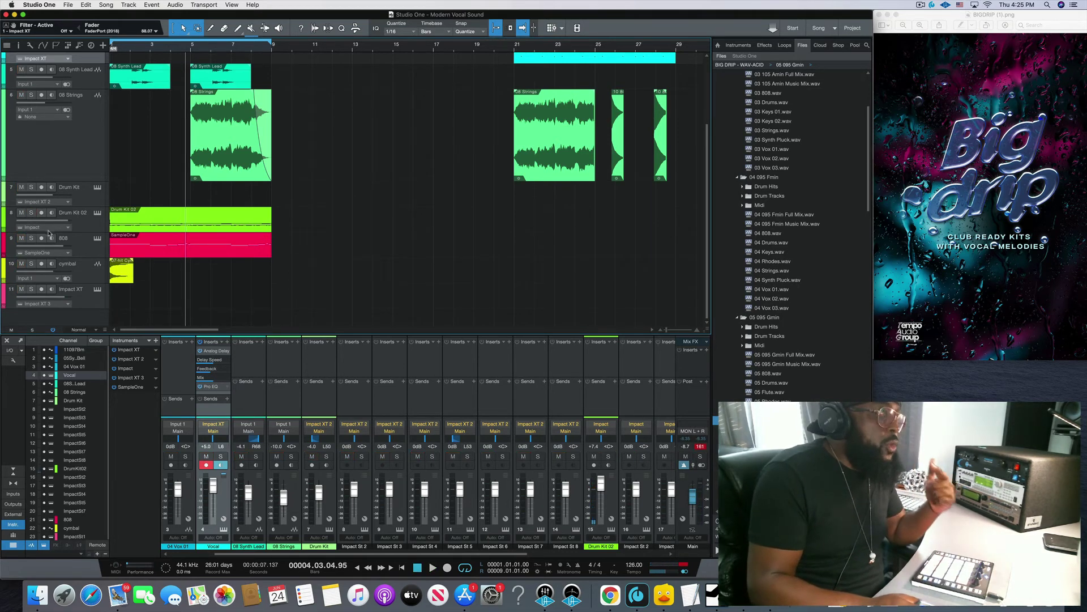
Step: Solo the 808 track and play it from the beginning of the song
left_click(32, 238)
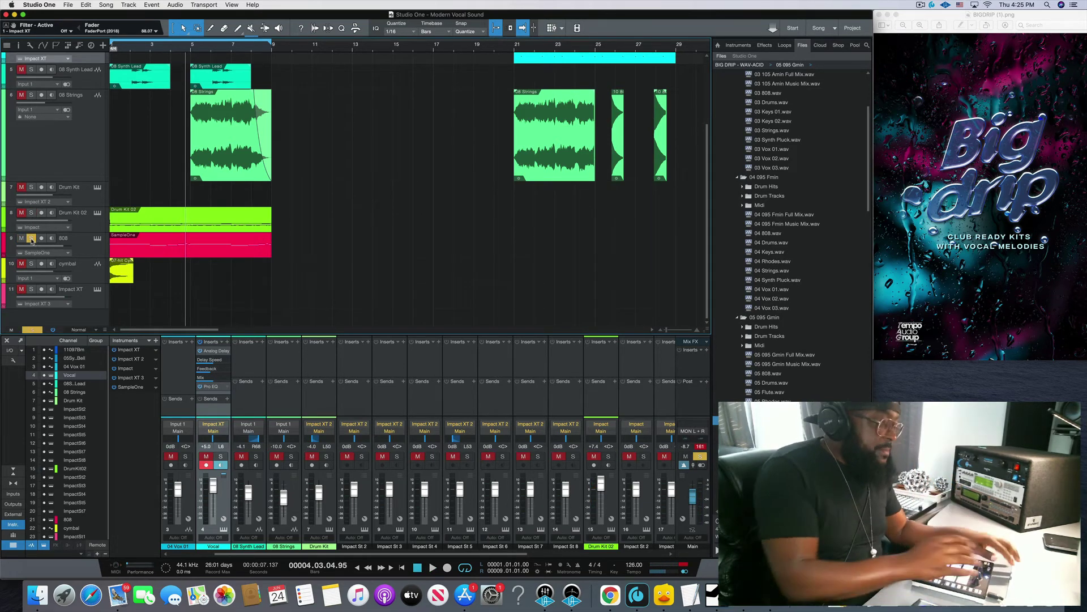
key("Home")
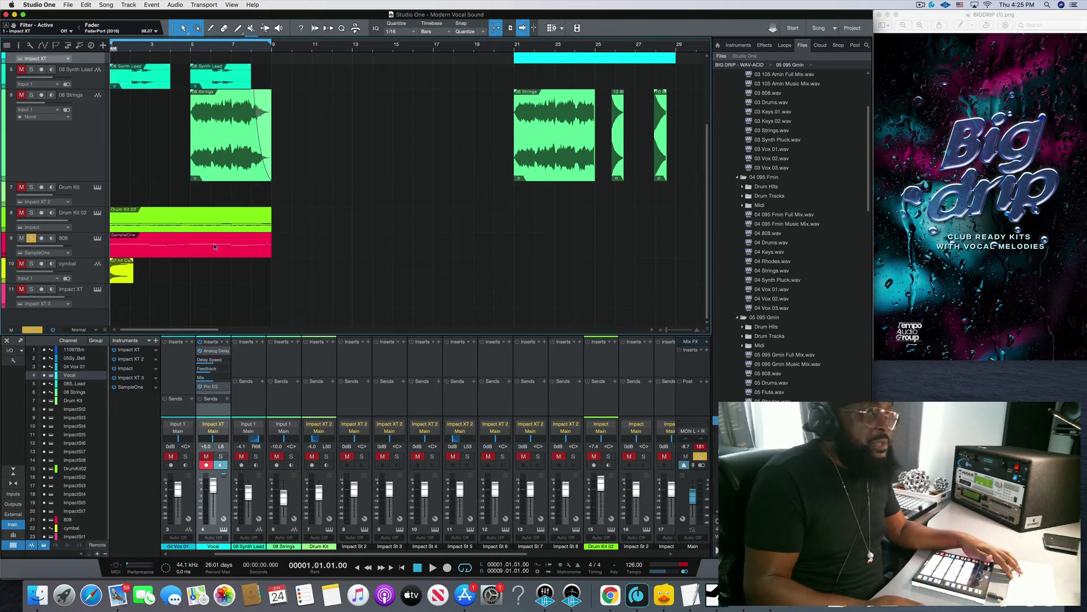
key("space")
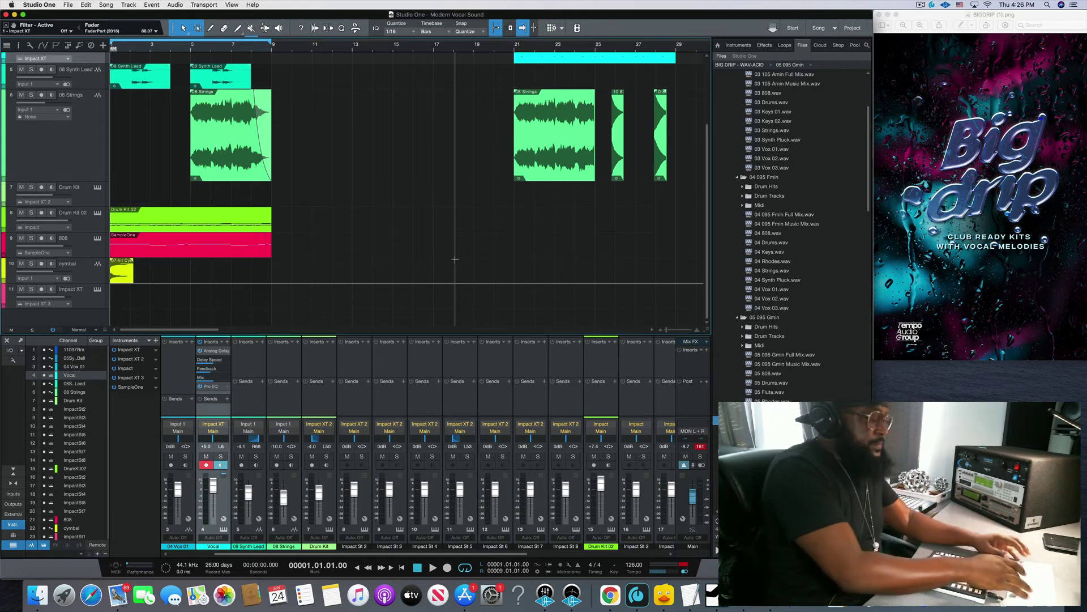
Step: Play the full arrangement from the start with no track soloed, and stop playback
key("space")
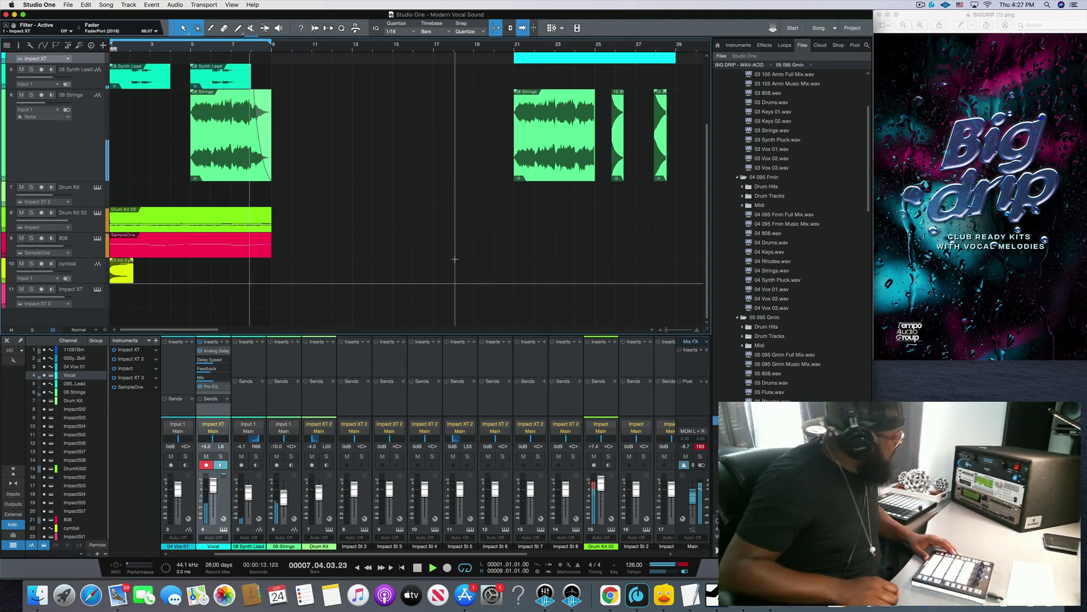
key("space")
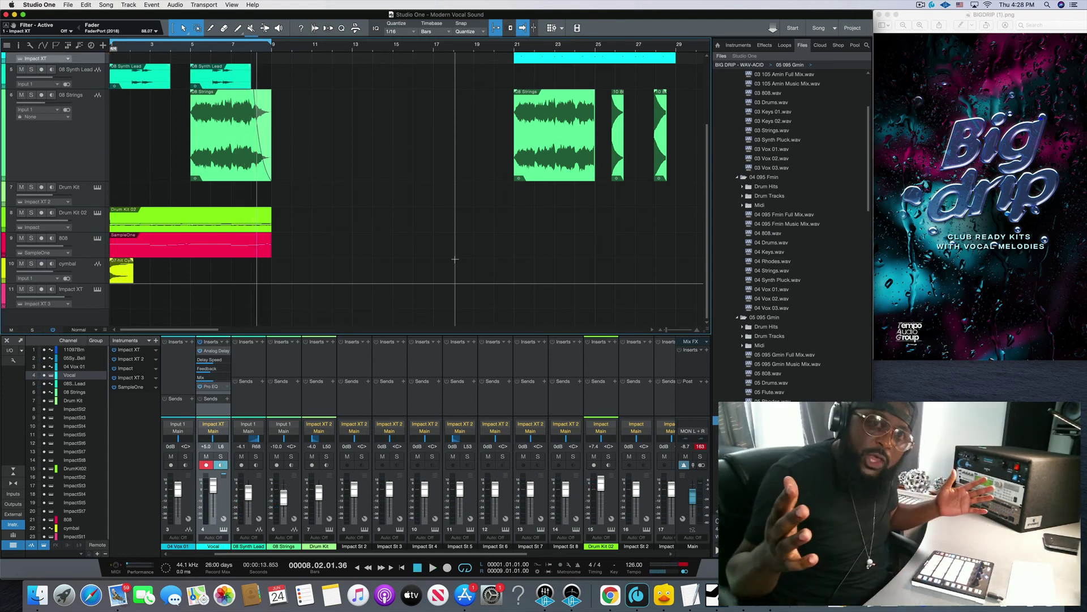